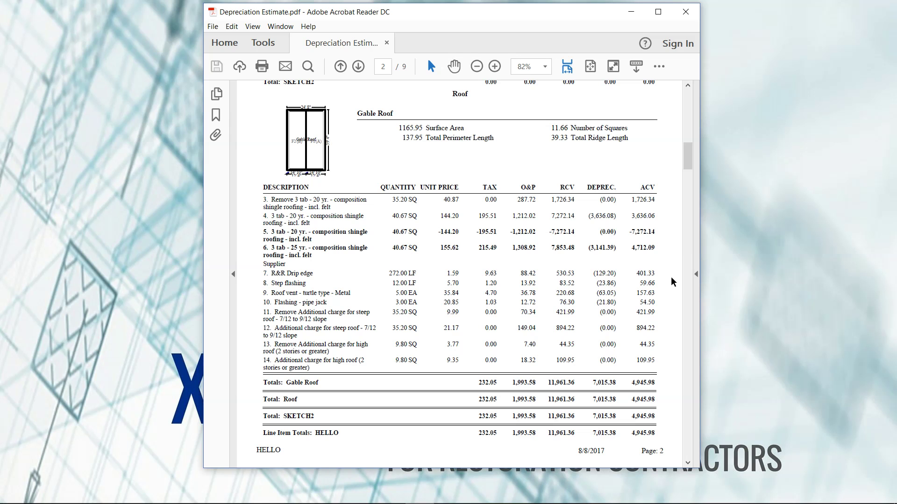
Highlight the RCV and ACV column headers on the Roof line-item page of the estimate PDF
{"action": "left_click", "coordinate": [283, 209]}
{"action": "left_click_drag", "start_coordinate": [557, 186], "coordinate": [578, 187]}
{"action": "left_click_drag", "start_coordinate": [638, 187], "coordinate": [665, 189]}
{"action": "double_click", "coordinate": [578, 187]}
{"action": "left_click", "coordinate": [529, 185]}
Scroll down to the Summary for Dwelling and highlight its heading
{"action": "scroll", "coordinate": [561, 187], "scroll_direction": "down", "scroll_amount": 15}
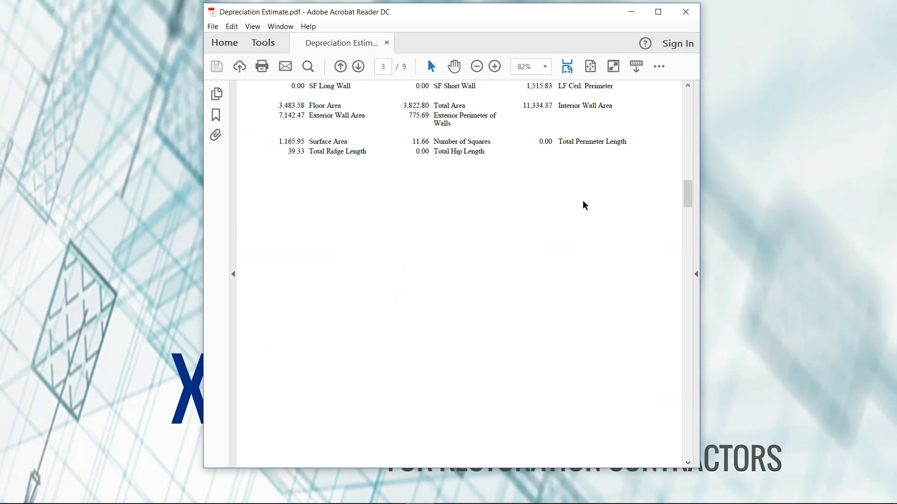
{"action": "scroll", "coordinate": [583, 204], "scroll_direction": "down", "scroll_amount": 5}
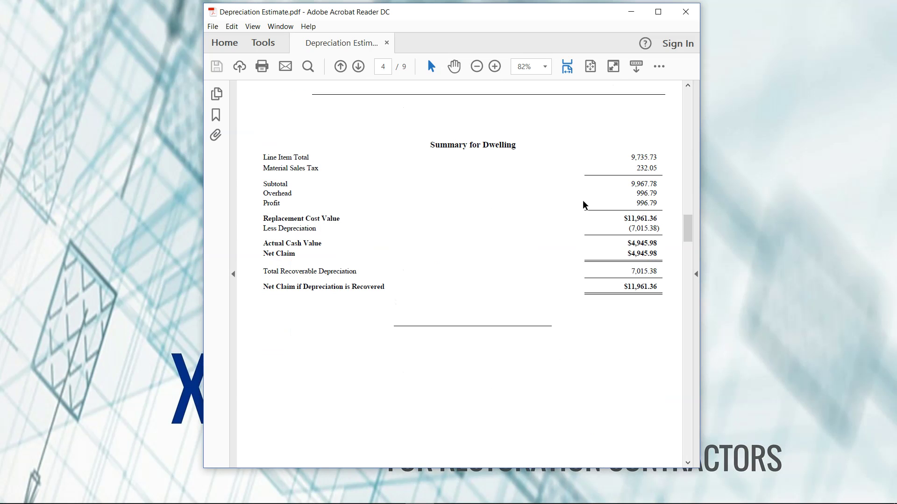
{"action": "left_click_drag", "start_coordinate": [428, 145], "coordinate": [519, 150]}
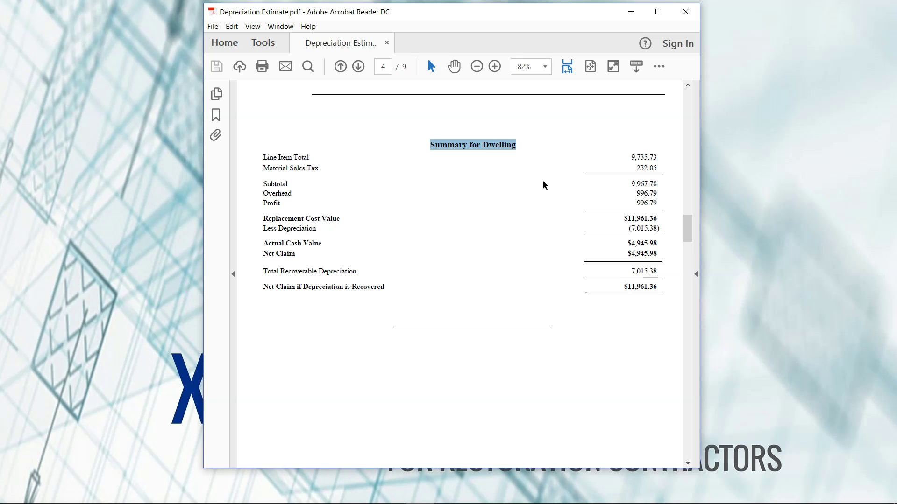
Highlight the $11,961.36 replacement cost and the (7,015.38) Less Depreciation figure
{"action": "left_click_drag", "start_coordinate": [621, 217], "coordinate": [658, 231]}
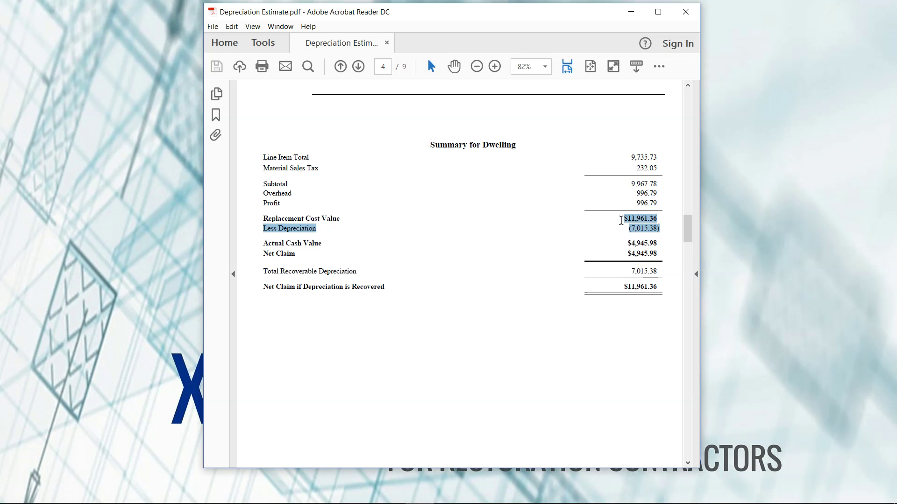
{"action": "left_click", "coordinate": [617, 243]}
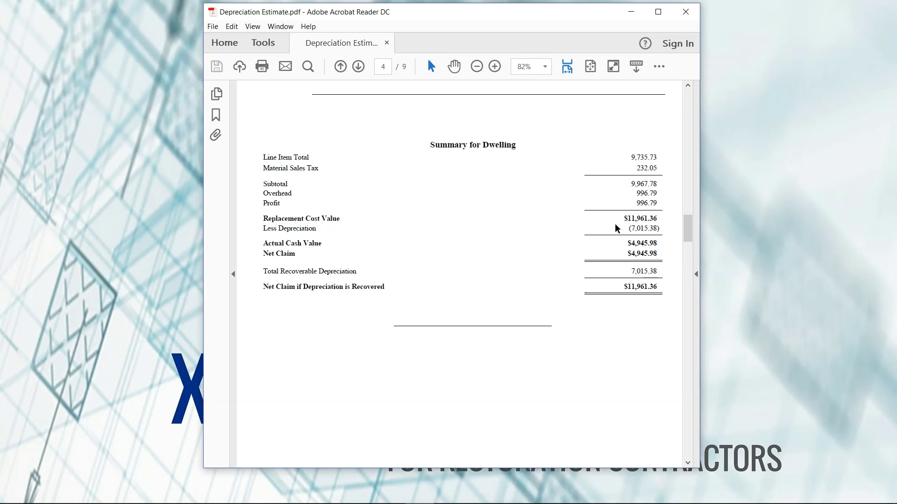
{"action": "left_click_drag", "start_coordinate": [617, 219], "coordinate": [660, 218]}
{"action": "left_click", "coordinate": [644, 228]}
{"action": "double_click", "coordinate": [644, 228]}
Scroll back to the Roof items, then show the Fencing group's line items in Xactimate
{"action": "scroll", "coordinate": [507, 360], "scroll_direction": "up", "scroll_amount": 15}
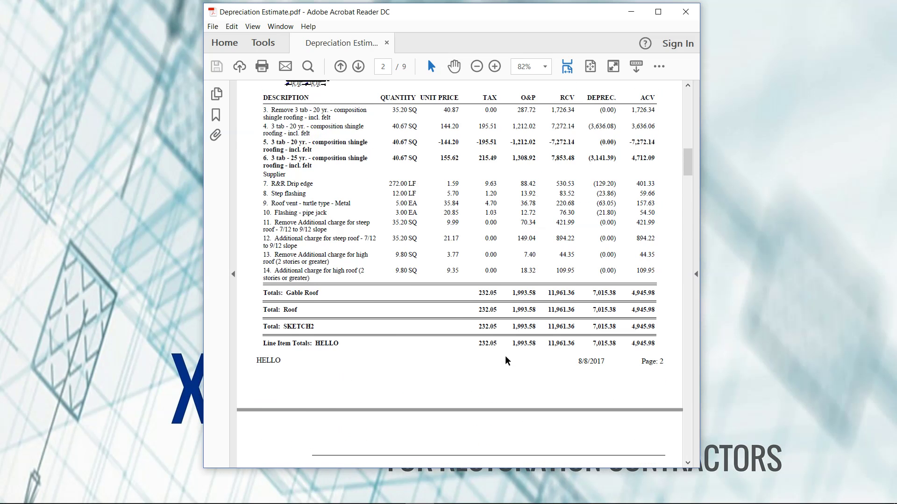
{"action": "scroll", "coordinate": [507, 360], "scroll_direction": "up", "scroll_amount": 3}
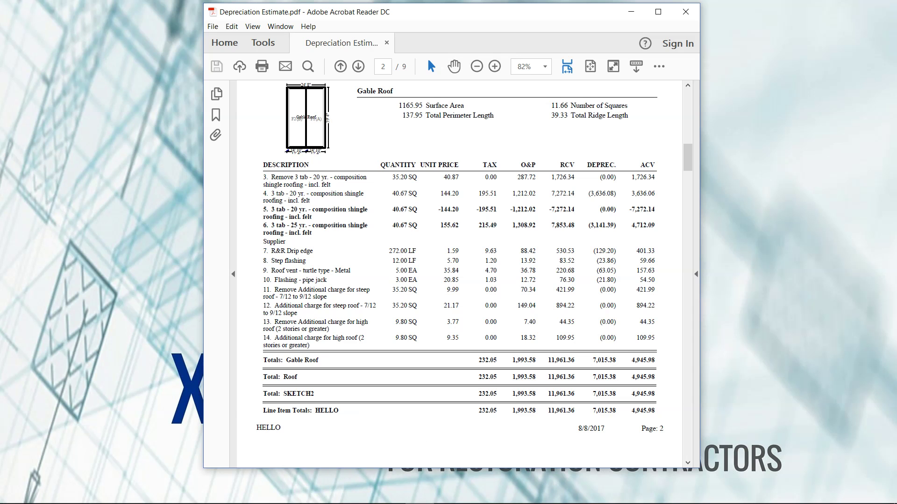
{"action": "mouse_move", "coordinate": [391, 493]}
{"action": "left_click", "coordinate": [398, 455]}
{"action": "left_click", "coordinate": [92, 215]}
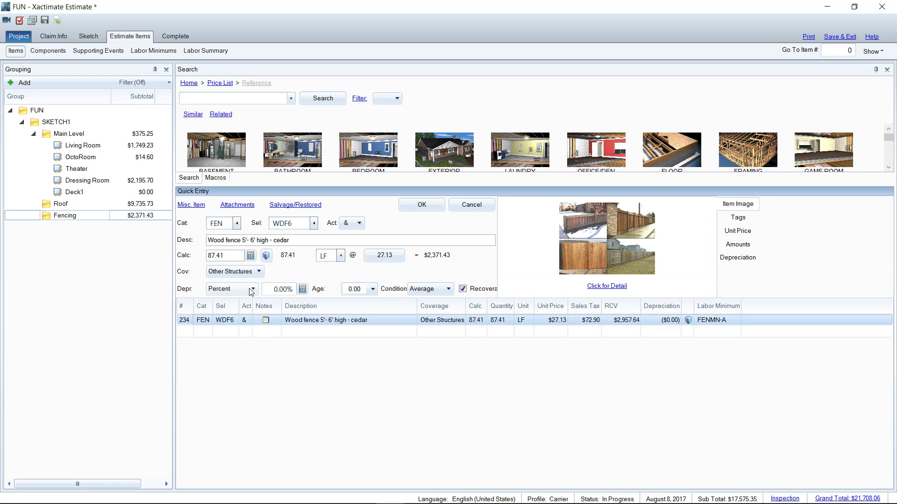
Set the cedar fence depreciation to an Amount of 171.86, then switch it to Age/Condition
{"action": "left_click", "coordinate": [251, 290]}
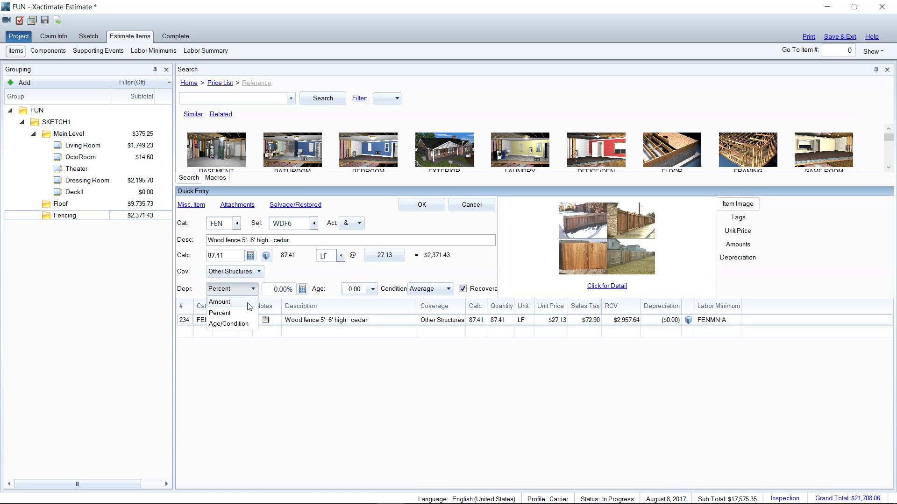
{"action": "left_click", "coordinate": [249, 303]}
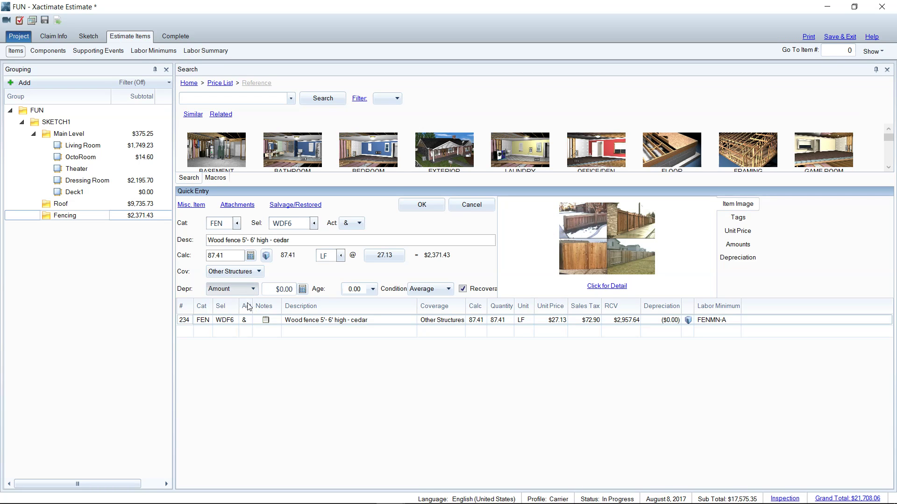
{"action": "double_click", "coordinate": [280, 290]}
{"action": "type", "text": "171.86"}
{"action": "left_click", "coordinate": [240, 289]}
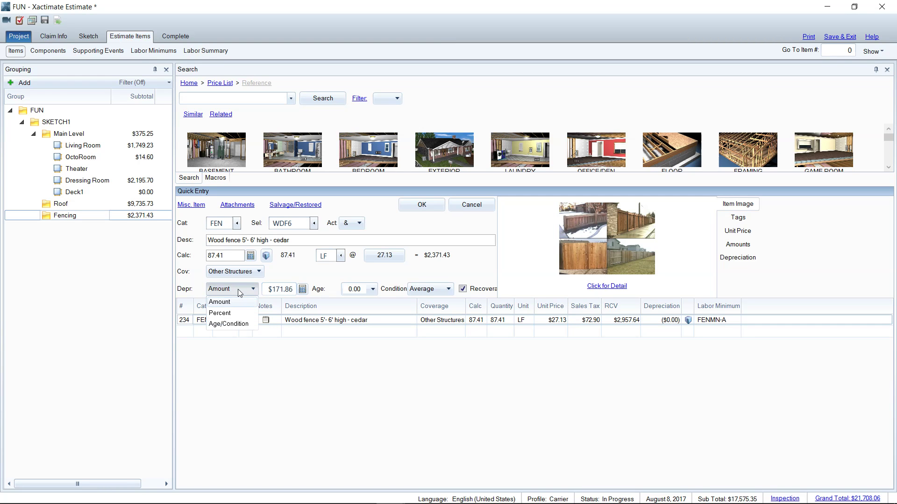
{"action": "left_click", "coordinate": [241, 324]}
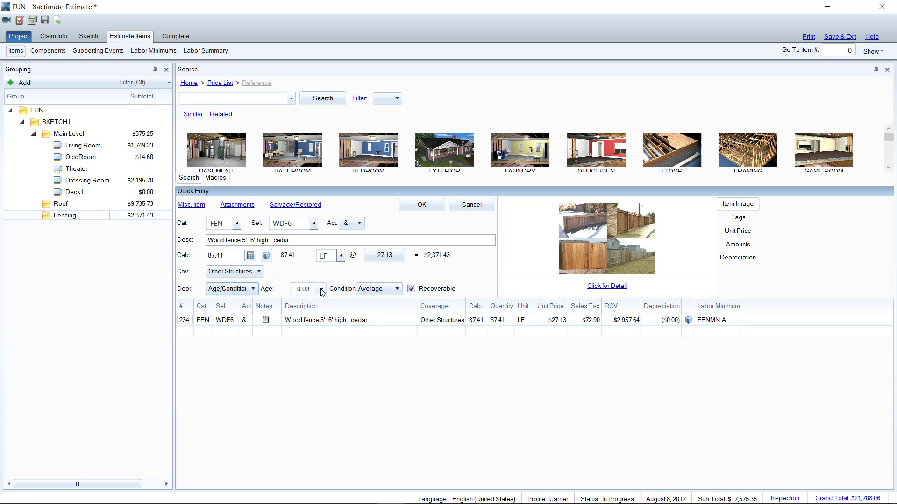
Set the fence's purchase year to 2005, making its age 12, and save the item
{"action": "left_click", "coordinate": [321, 290]}
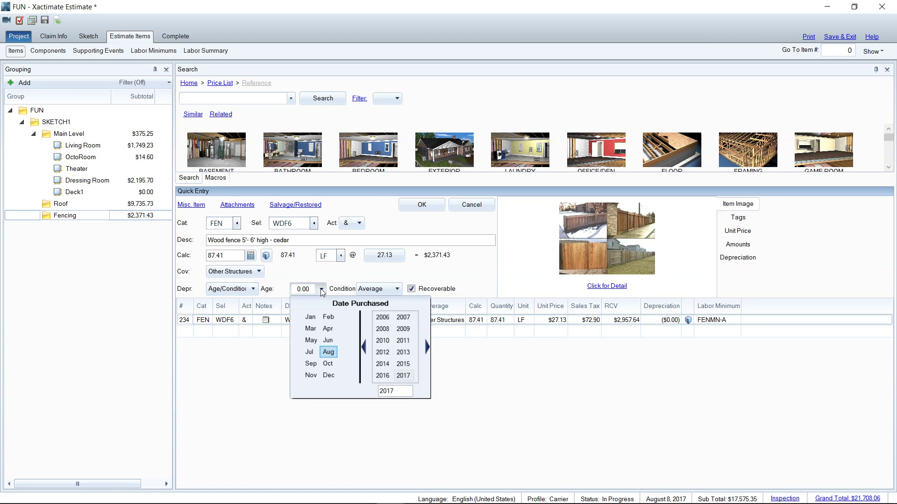
{"action": "left_click", "coordinate": [404, 389]}
{"action": "key", "text": "Delete"}
{"action": "key", "text": "Delete"}
{"action": "type", "text": "05"}
{"action": "left_click", "coordinate": [450, 349]}
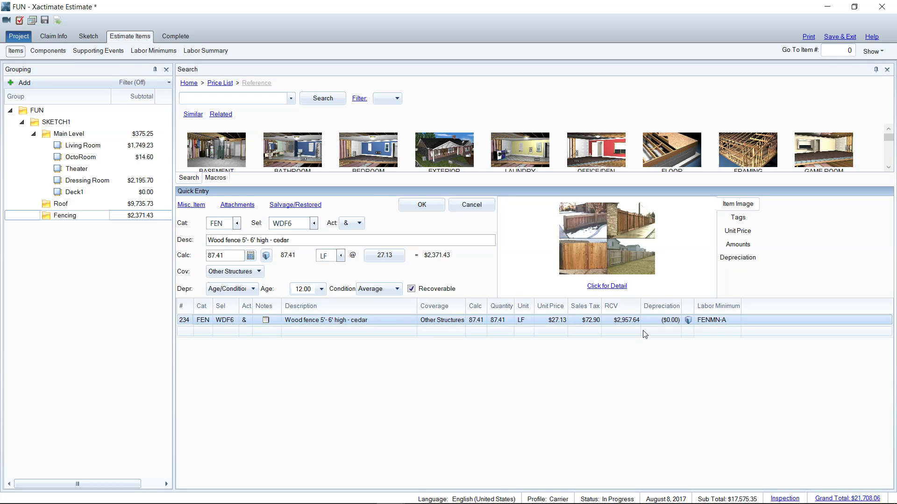
{"action": "left_click", "coordinate": [414, 207]}
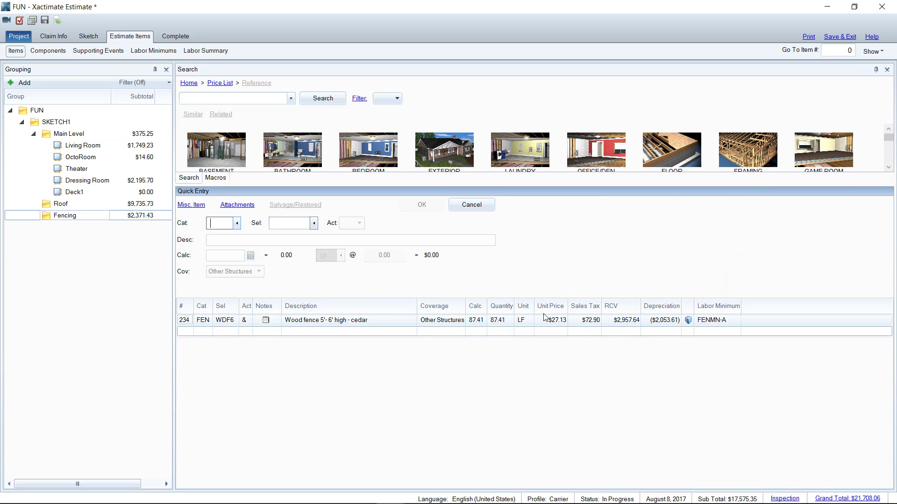
Reselect the cedar fence item and review its depreciation type without changing it
{"action": "left_click", "coordinate": [184, 321]}
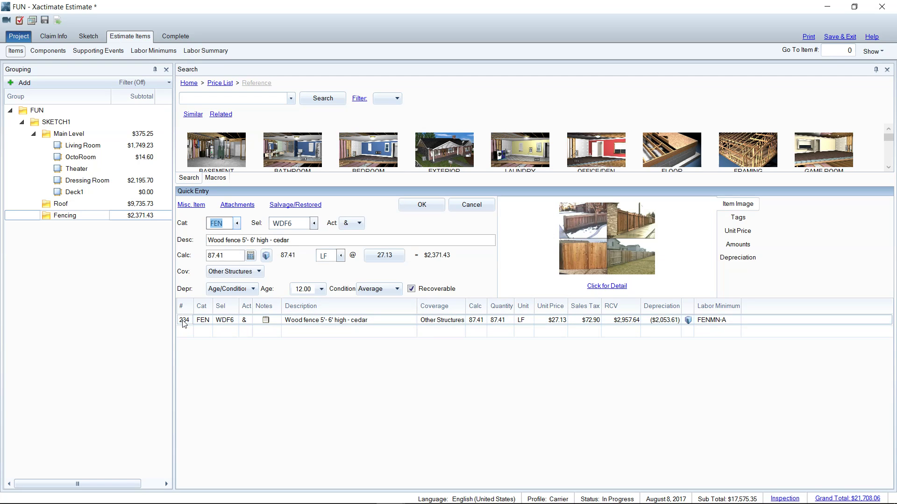
{"action": "left_click", "coordinate": [183, 322]}
{"action": "left_click", "coordinate": [234, 290]}
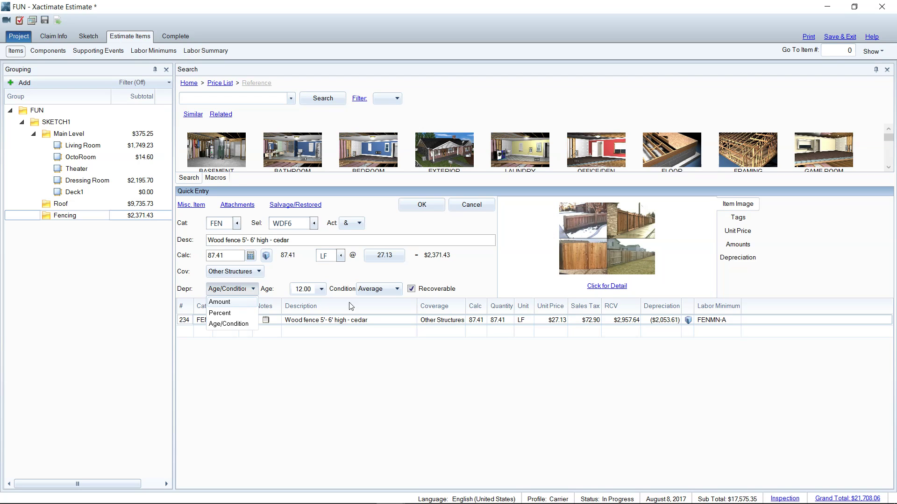
{"action": "left_click", "coordinate": [500, 277]}
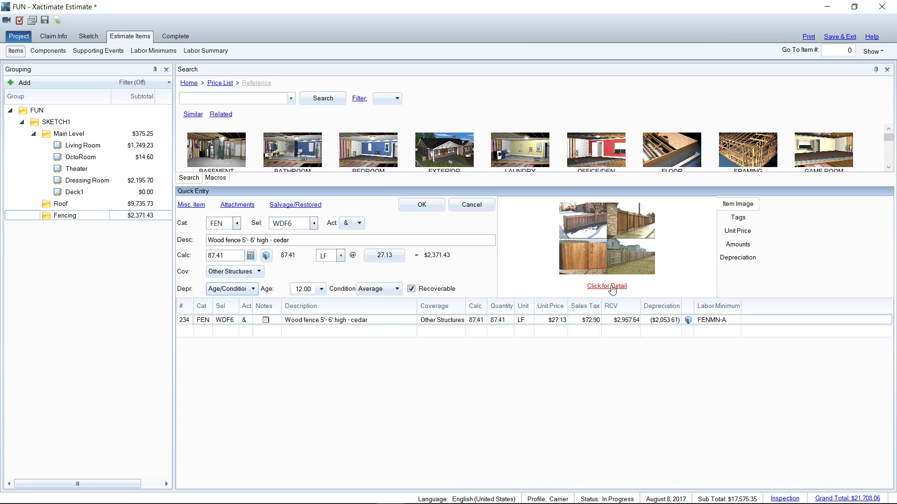
{"action": "left_click", "coordinate": [270, 322]}
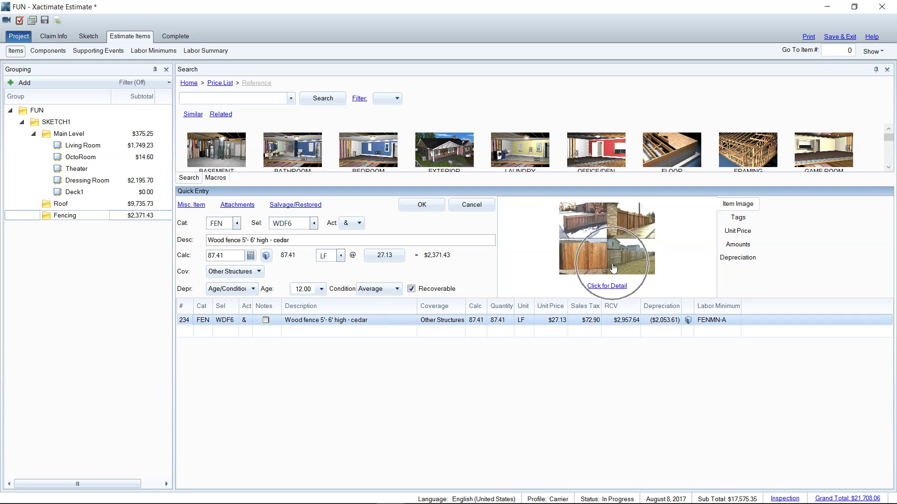
{"action": "left_click", "coordinate": [633, 236]}
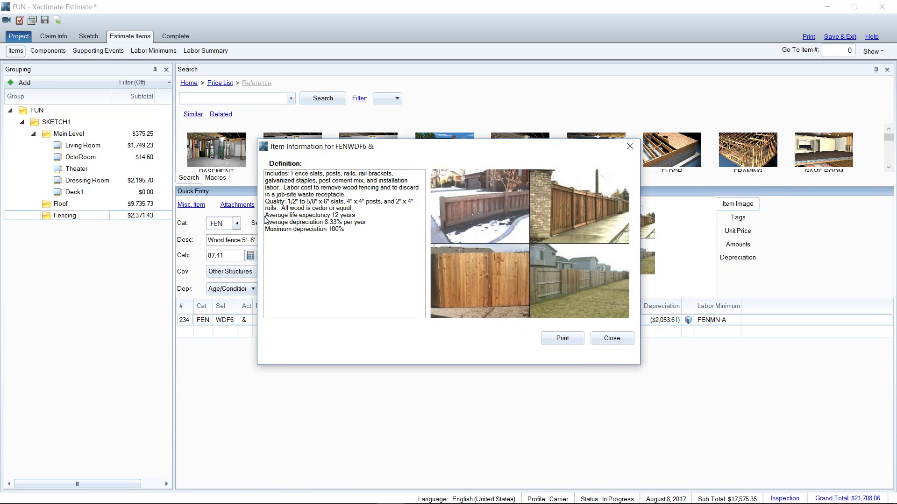
{"action": "left_click_drag", "start_coordinate": [269, 215], "coordinate": [357, 217]}
{"action": "left_click", "coordinate": [363, 215]}
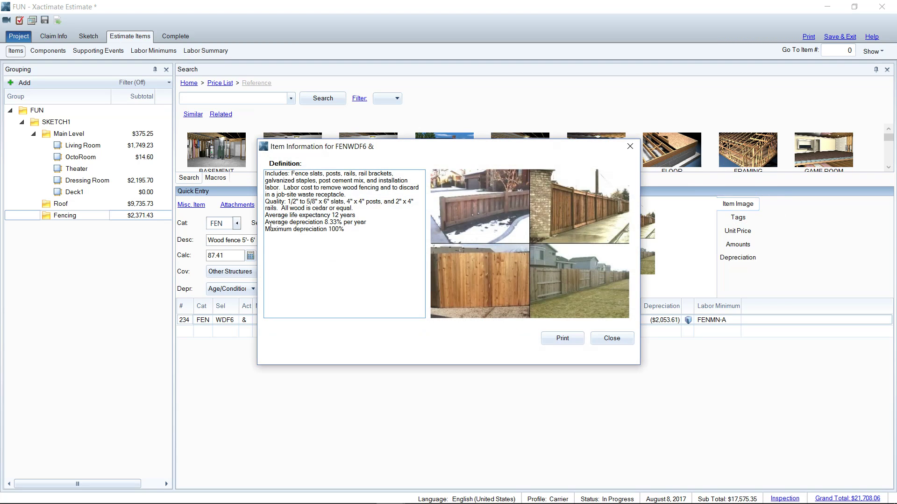
{"action": "left_click_drag", "start_coordinate": [265, 222], "coordinate": [368, 223]}
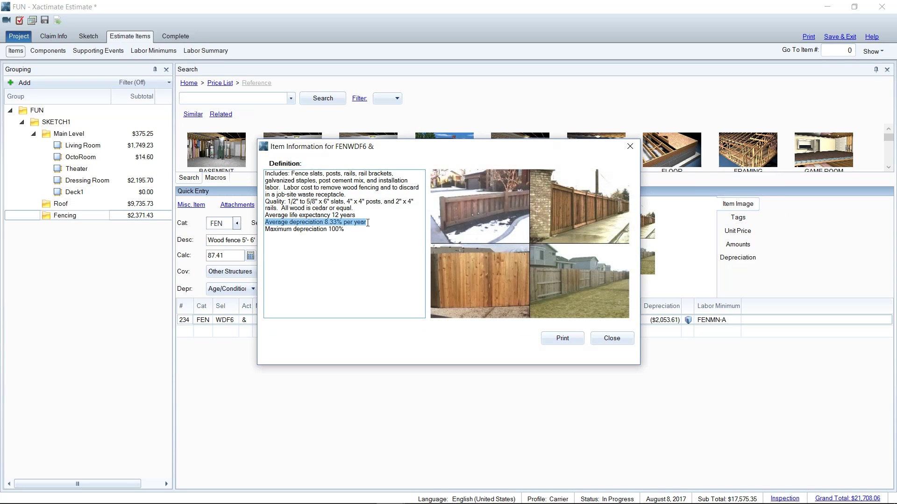
{"action": "double_click", "coordinate": [333, 230]}
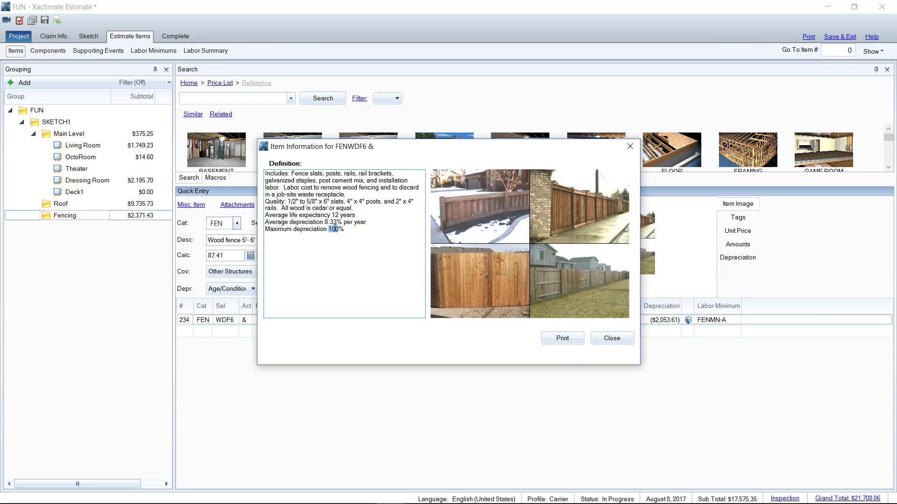
Close the fence item's definition details and show the Roof folder's line items
{"action": "left_click", "coordinate": [615, 342]}
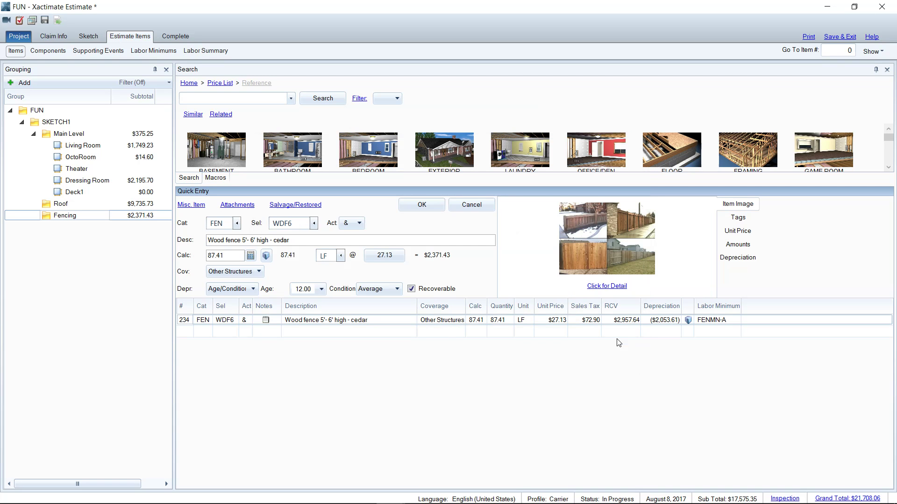
{"action": "left_click", "coordinate": [180, 324]}
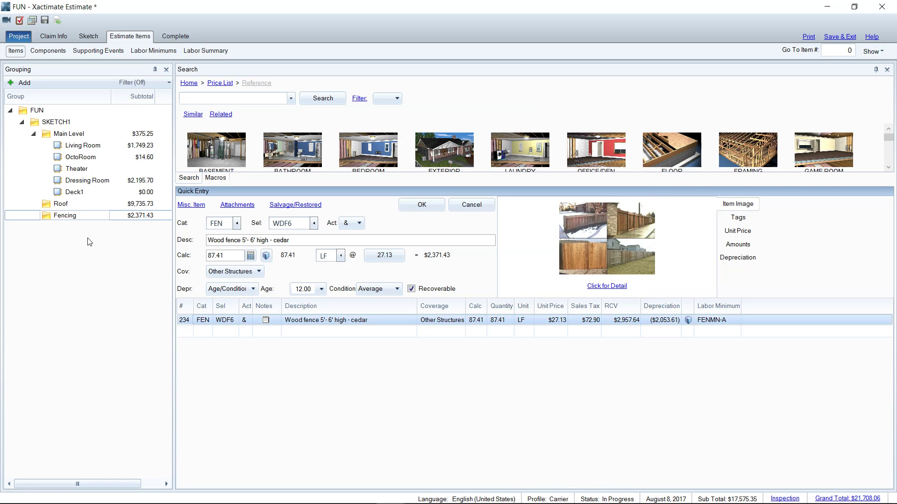
{"action": "left_click", "coordinate": [72, 206]}
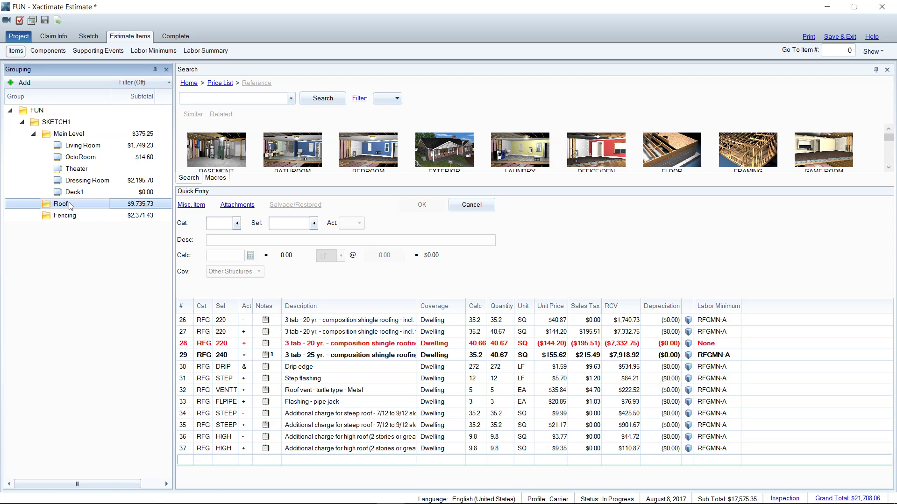
Start a Roof folder Global Change setting Depreciation to Age/Condition with the age editable
{"action": "right_click", "coordinate": [70, 206]}
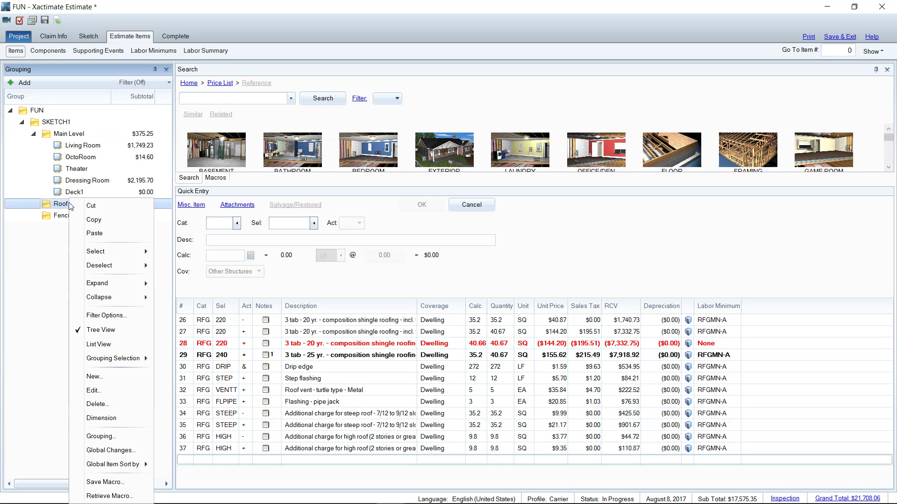
{"action": "left_click", "coordinate": [110, 450]}
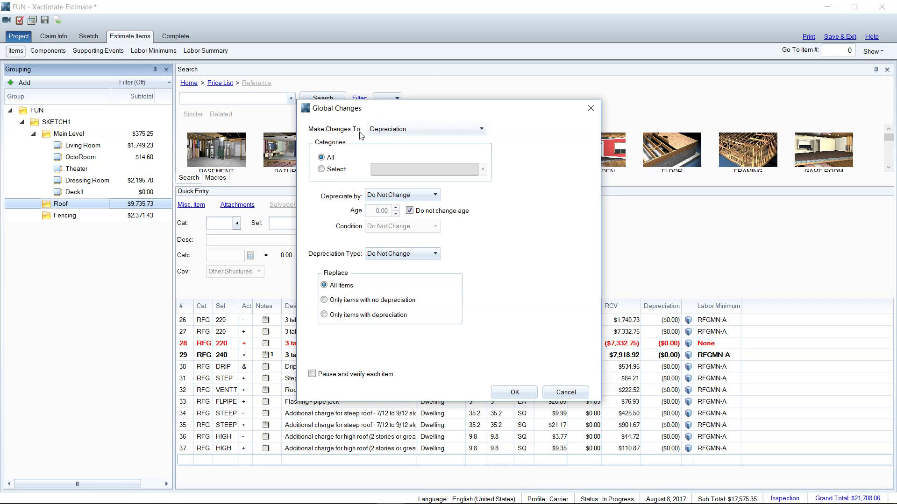
{"action": "left_click", "coordinate": [390, 130]}
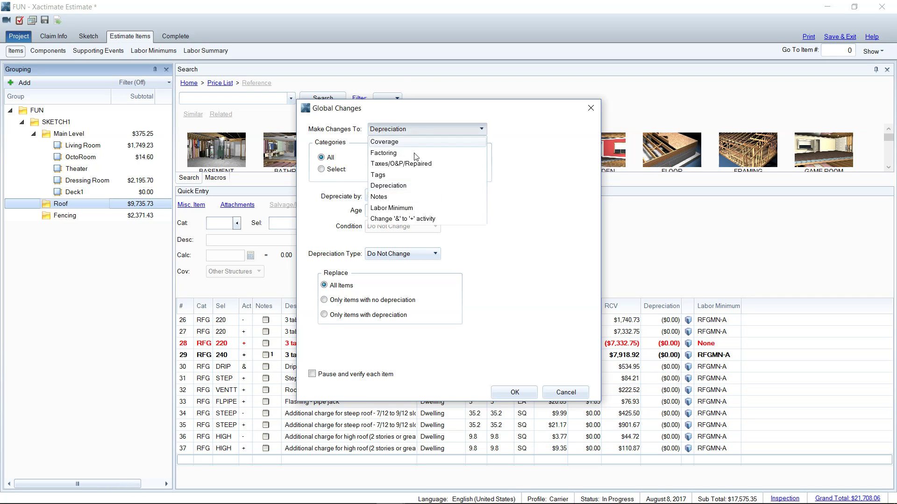
{"action": "left_click", "coordinate": [414, 189]}
{"action": "left_click", "coordinate": [417, 198]}
{"action": "left_click", "coordinate": [393, 241]}
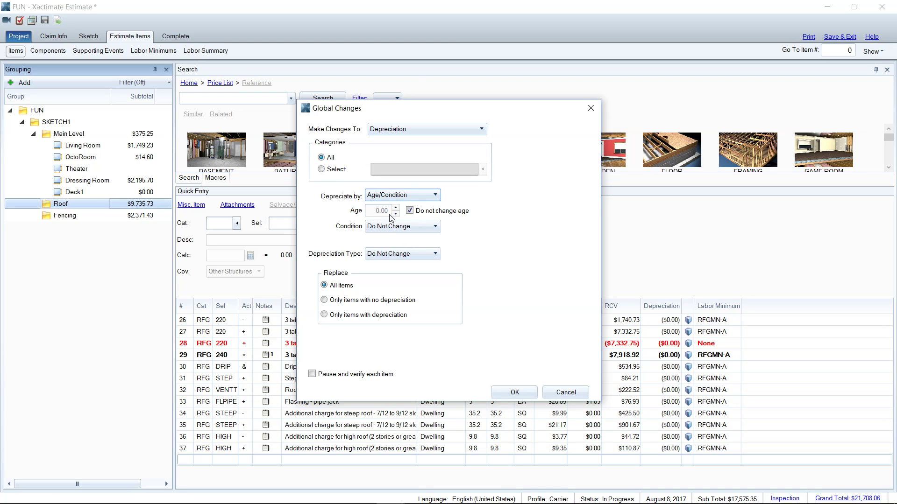
{"action": "left_click", "coordinate": [410, 211]}
{"action": "left_click", "coordinate": [374, 211]}
Apply age 12 to all Roof items and check the Drip edge's new depreciation
{"action": "type", "text": "12"}
{"action": "left_click", "coordinate": [514, 393]}
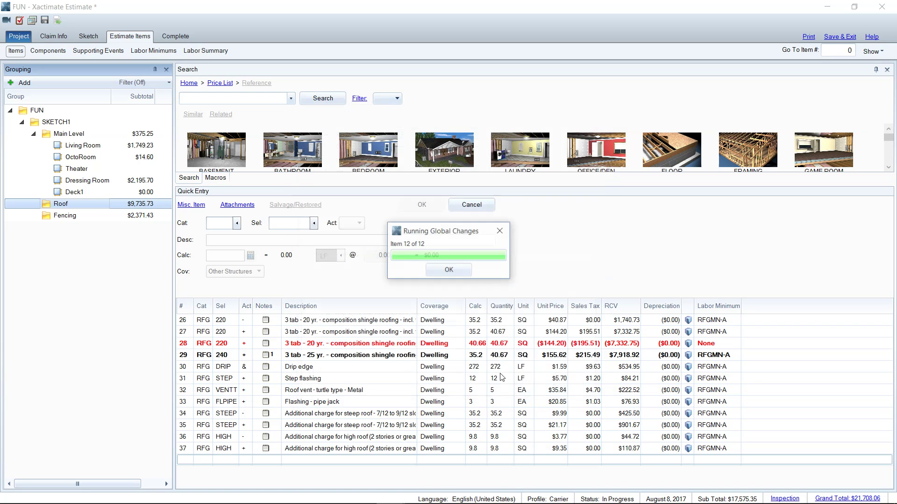
{"action": "left_click", "coordinate": [456, 271]}
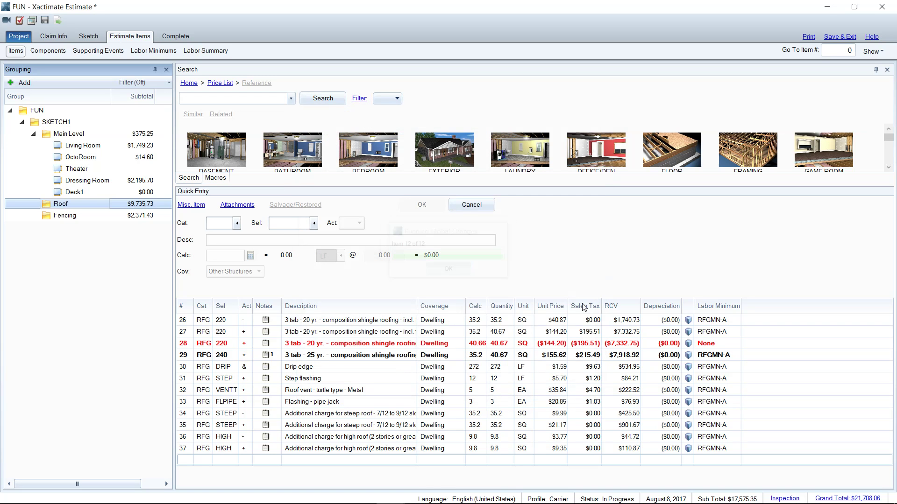
{"action": "left_click", "coordinate": [669, 370]}
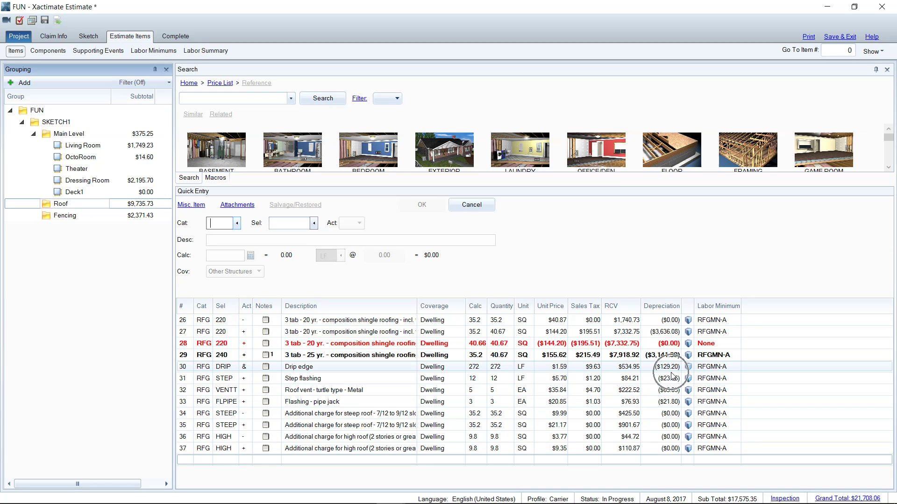